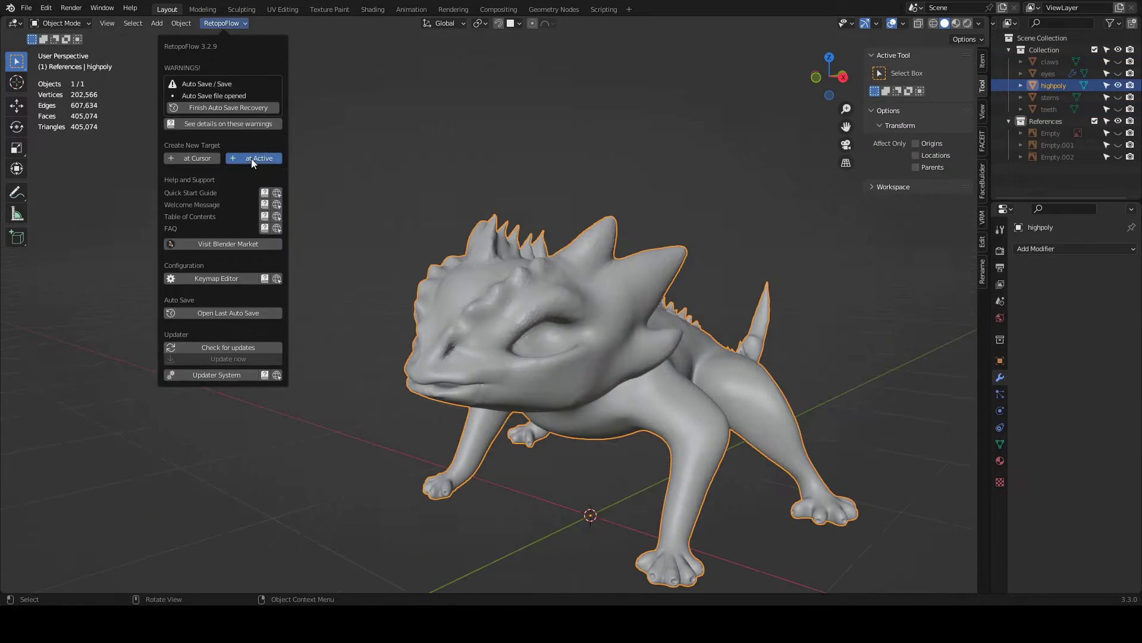
# Launch RetopoFlow on the high-poly spiky creature sculpt.
pyautogui.click(251, 158)
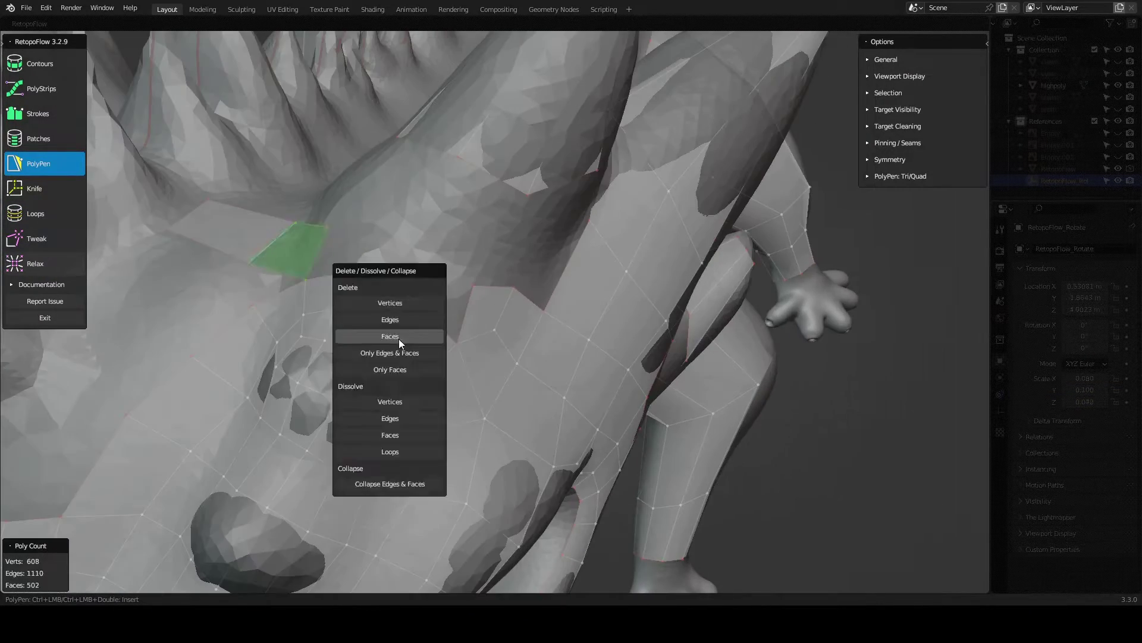
# Delete a few stray faces from the retopology mesh.
pyautogui.click(398, 338)
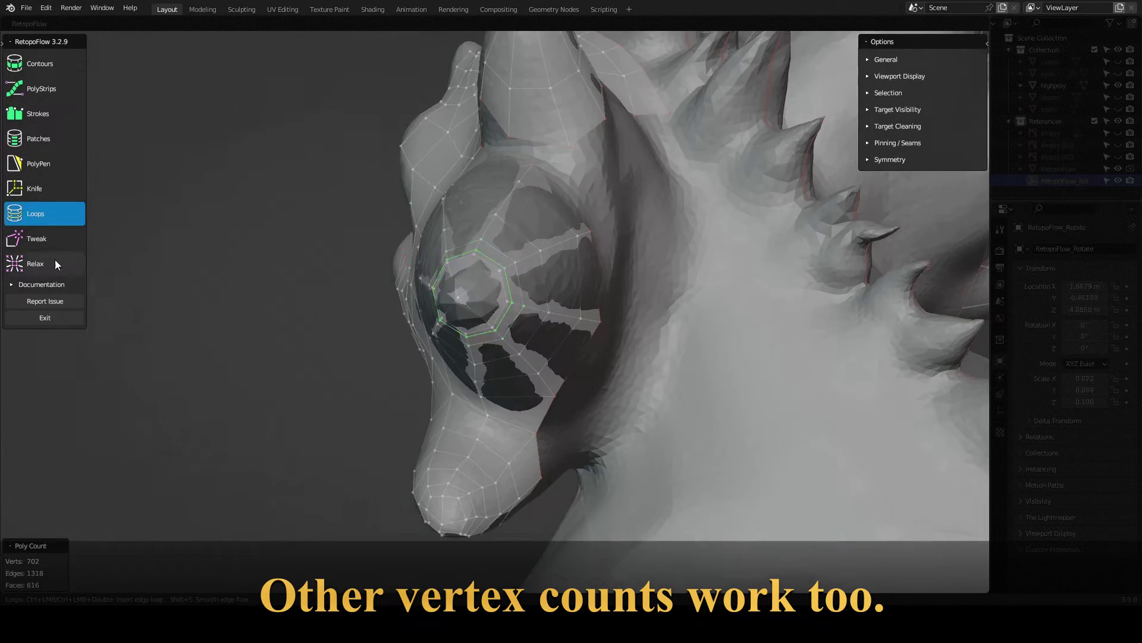
# Relax the leg and toe retopology, then Grid Fill one toe ring to cap it.
pyautogui.click(56, 264)
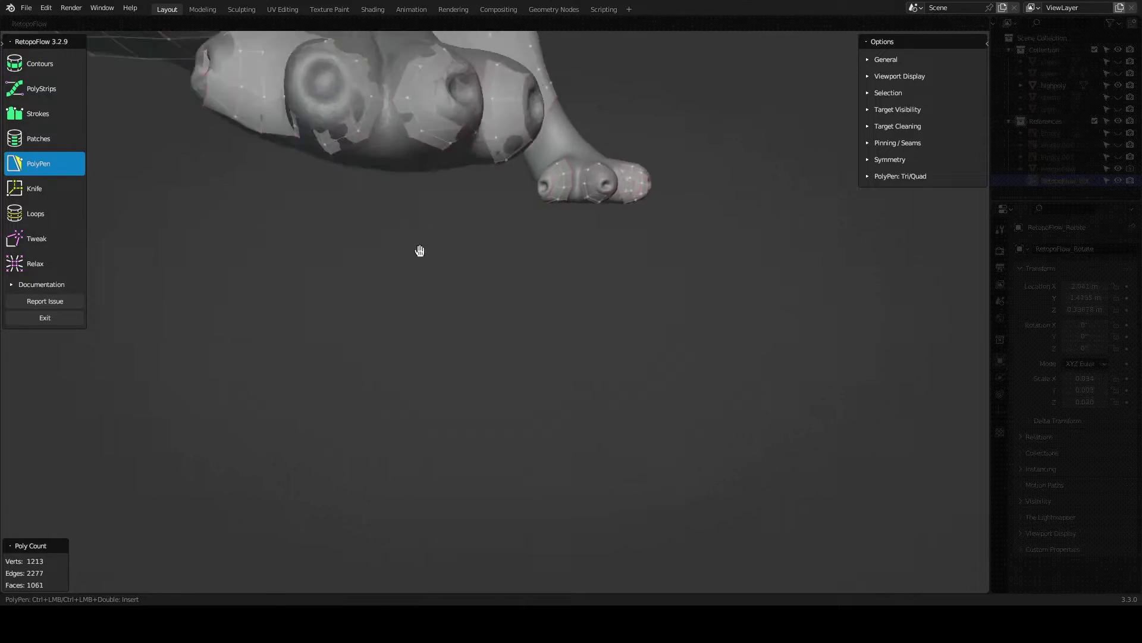
pyautogui.press('Down')
pyautogui.press('Down')
pyautogui.press('Return')
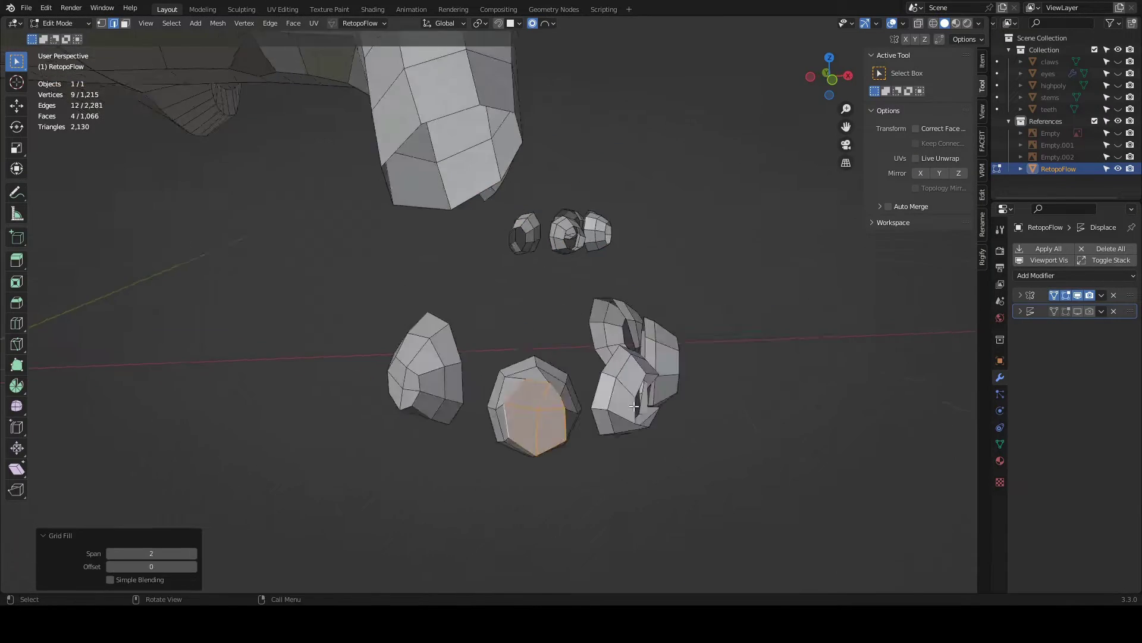
# Extrude an open toe ring's edge loop using F3 search.
pyautogui.scroll(3, 505, 417)
pyautogui.scroll(3, 506, 480)
pyautogui.moveTo(506, 480); pyautogui.dragTo(499, 322, button='middle')
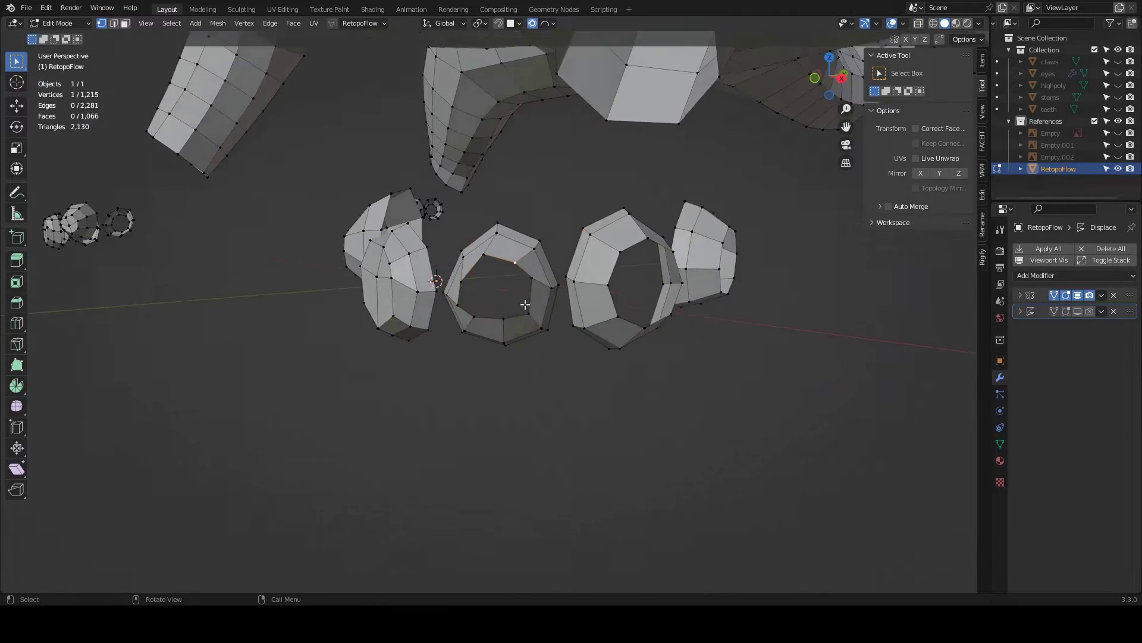
pyautogui.moveTo(594, 286); pyautogui.dragTo(539, 291, button='middle')
pyautogui.press('F3')
pyautogui.write('extrude')
pyautogui.press('Return')
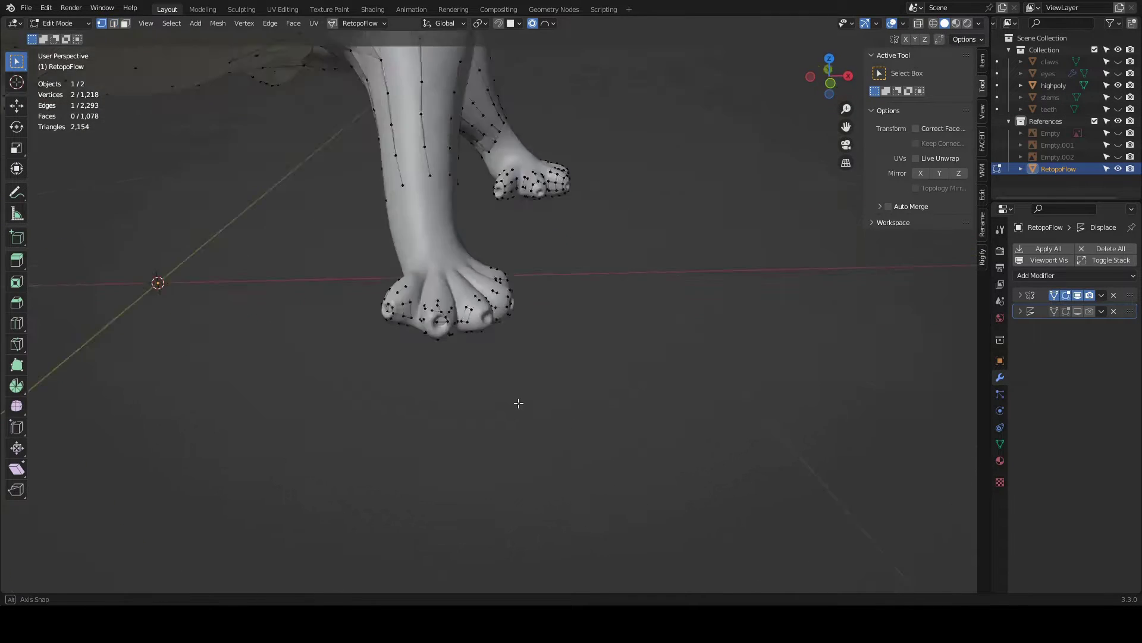
# Hide the high-poly sculpt and select a toe ring edge loop in edge mode.
pyautogui.moveTo(569, 270); pyautogui.dragTo(595, 279, button='middle')
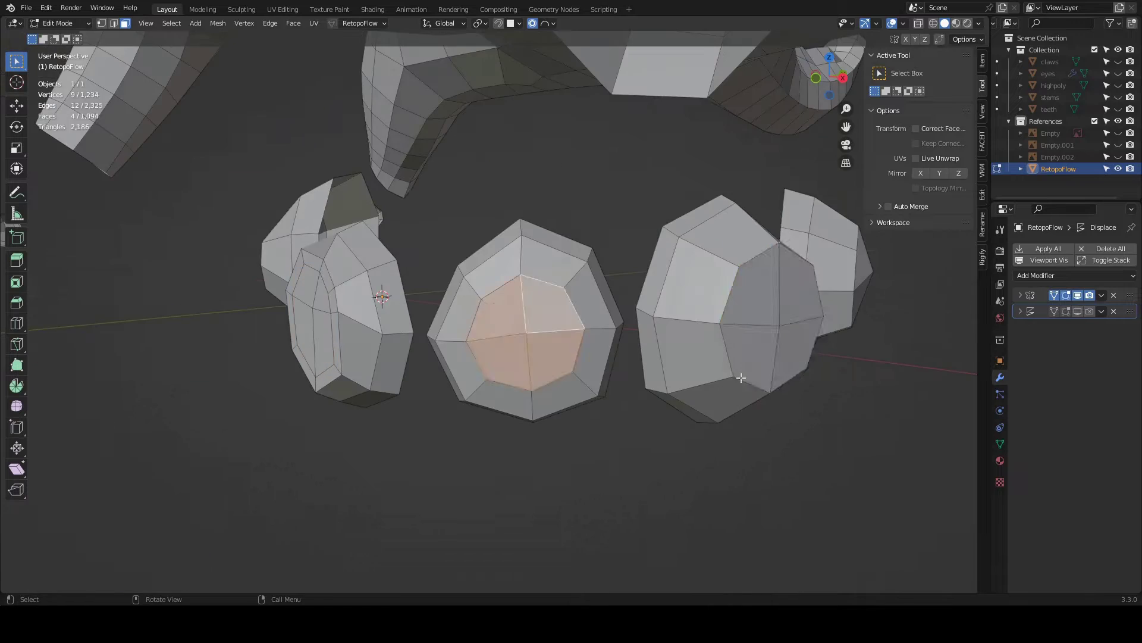
pyautogui.press('2')
pyautogui.keyDown('alt'); pyautogui.click(448, 325); pyautogui.keyUp('alt')
pyautogui.press('F2')
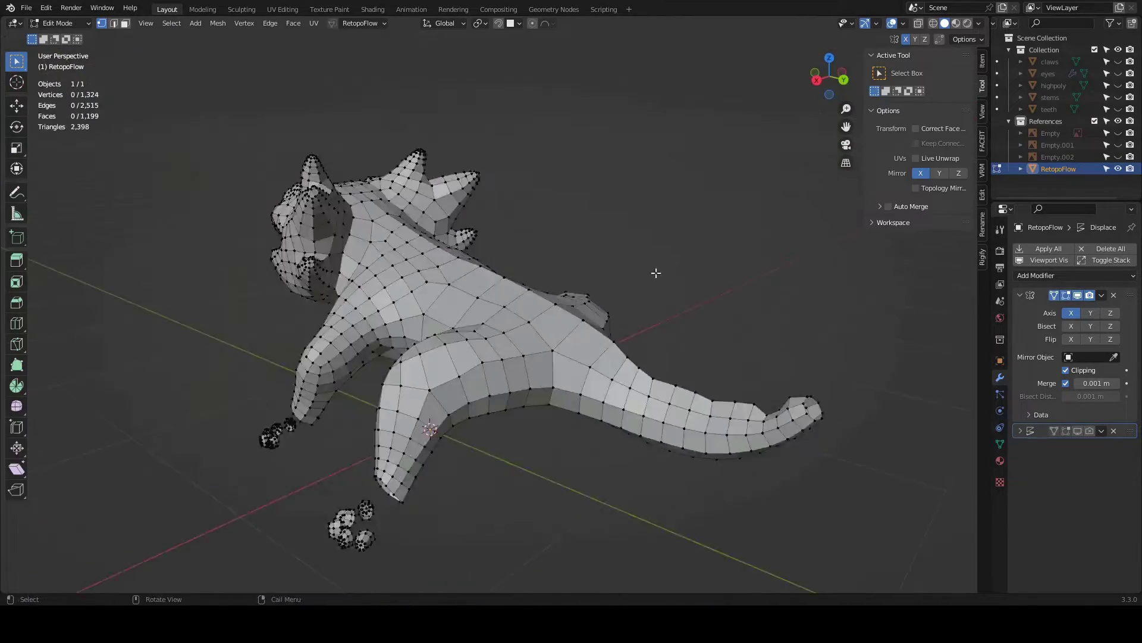
# Unhide the highpoly object in the Outliner and pick the editing mode to work in.
pyautogui.click(1118, 85)
pyautogui.click(59, 23)
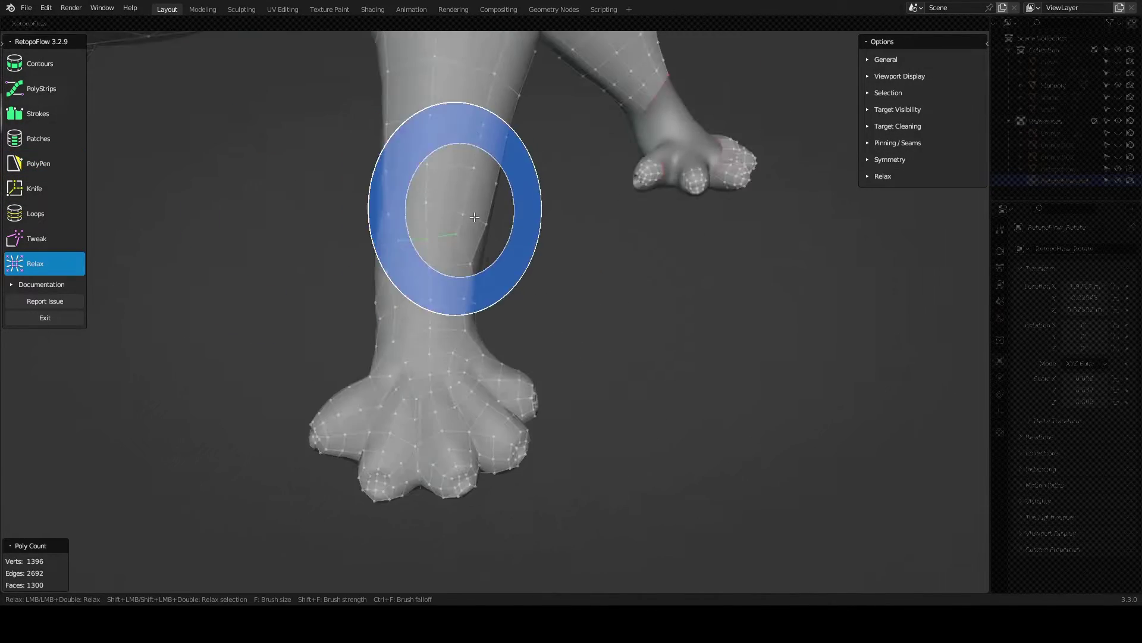
# Exit RetopoFlow back to mesh Edit Mode.
pyautogui.click(29, 314)
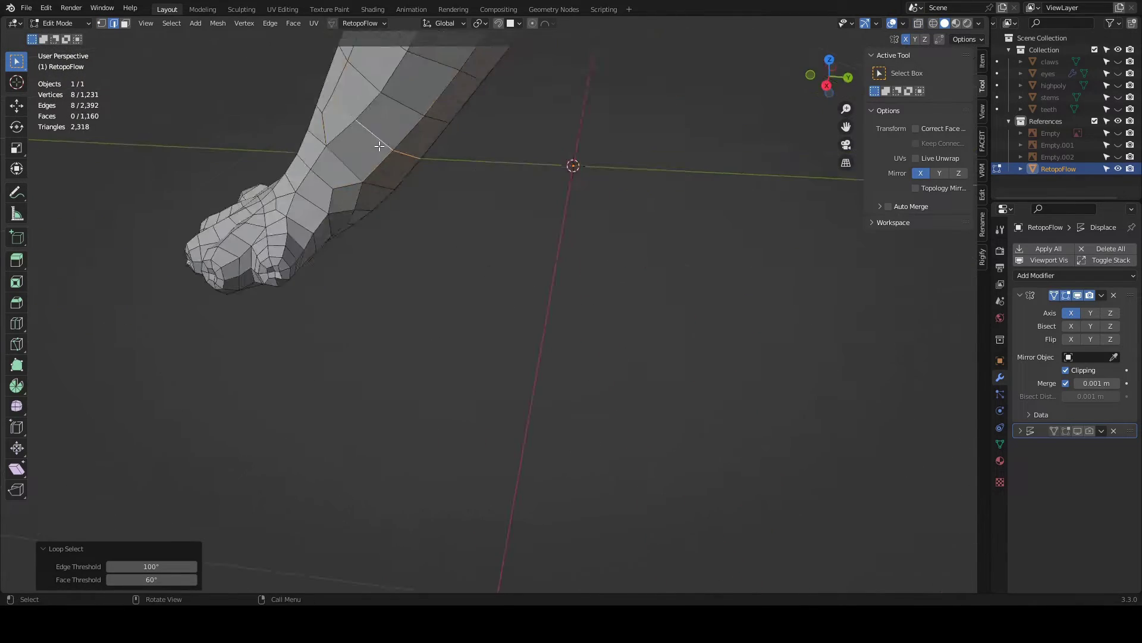
# Select the separated paw and rotate it about 78° around the Z axis.
pyautogui.keyDown('alt'); pyautogui.click(613, 219); pyautogui.keyUp('alt')
pyautogui.moveTo(613, 219); pyautogui.dragTo(463, 258, button='middle')
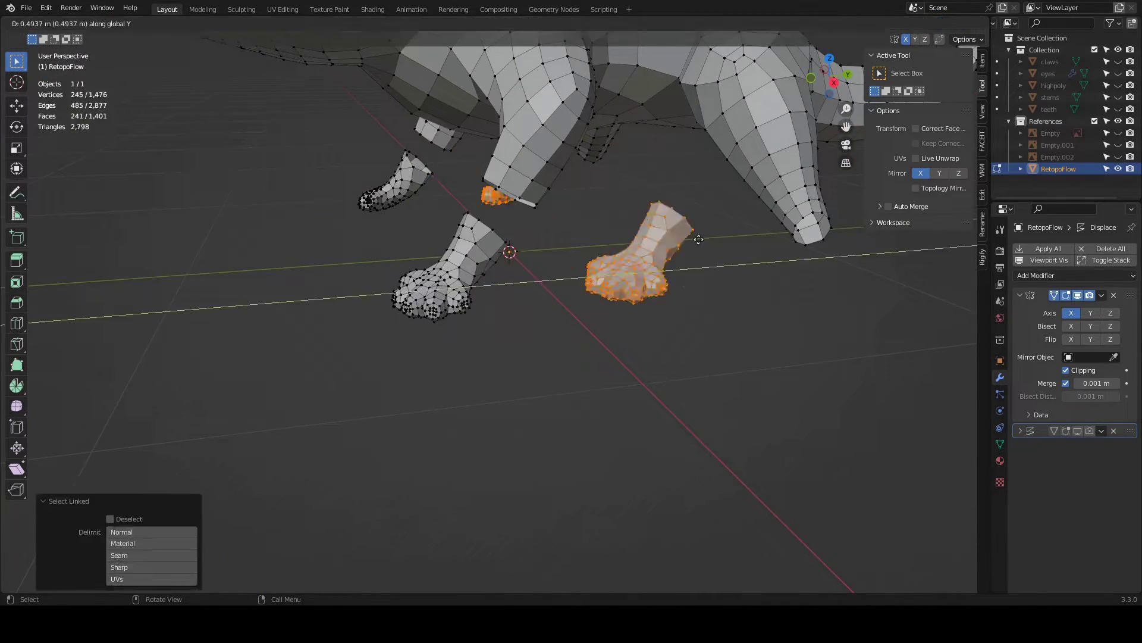
pyautogui.press('r')
pyautogui.press('z')
pyautogui.click(869, 347)
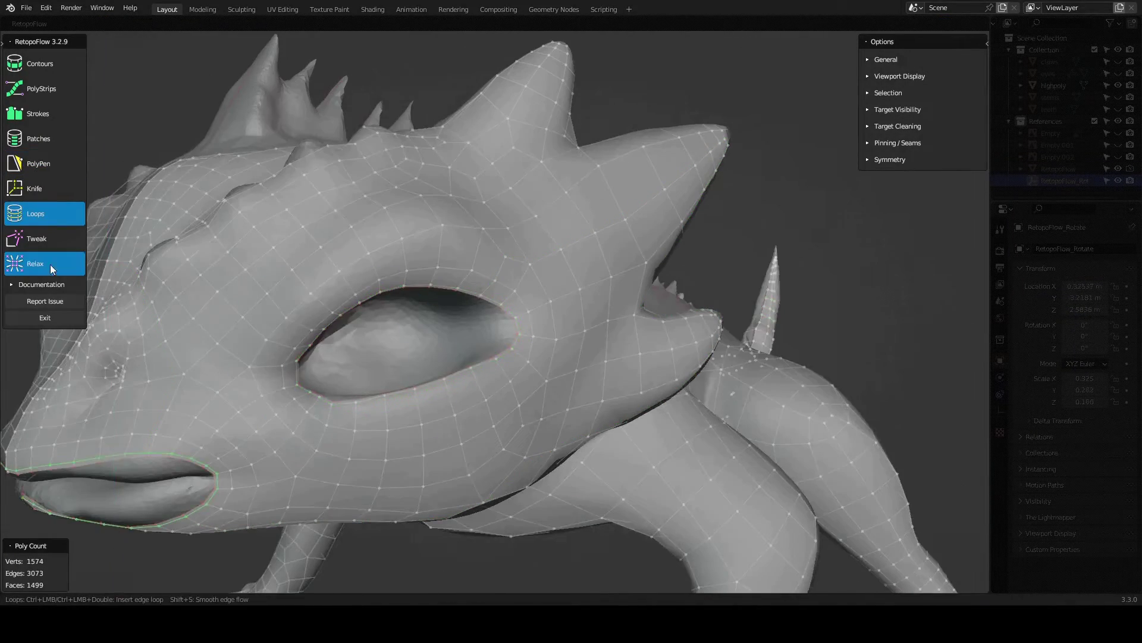
# Switch to the Relax tool to smooth the new eye-socket faces.
pyautogui.click(52, 269)
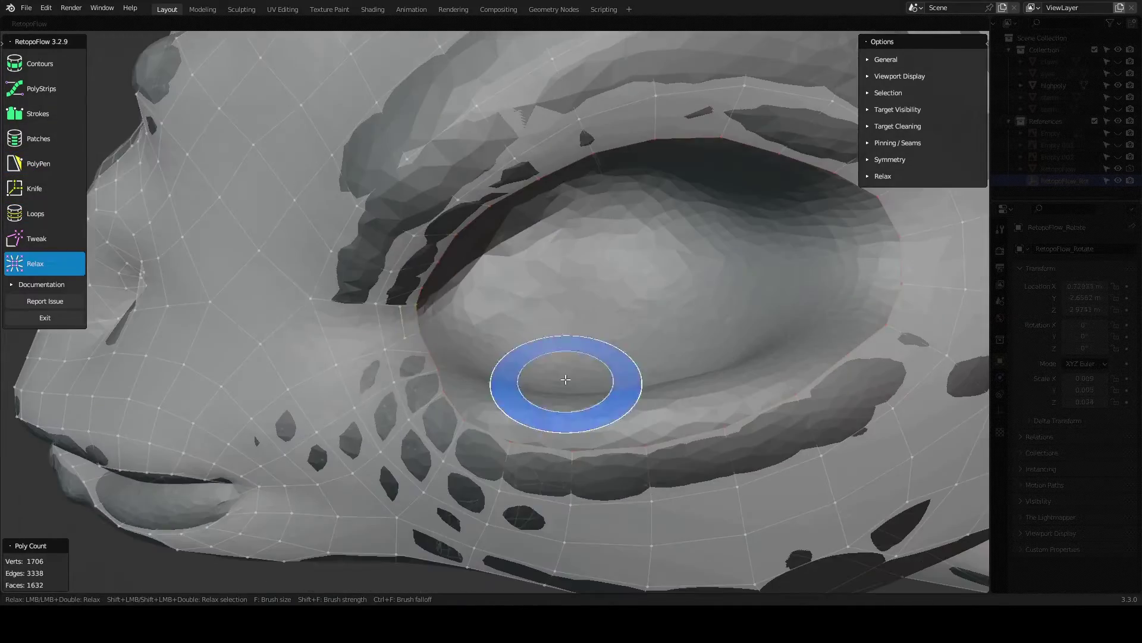
# Insert edge loops and draw PolyPen faces around the eye and mouth.
pyautogui.press('7')
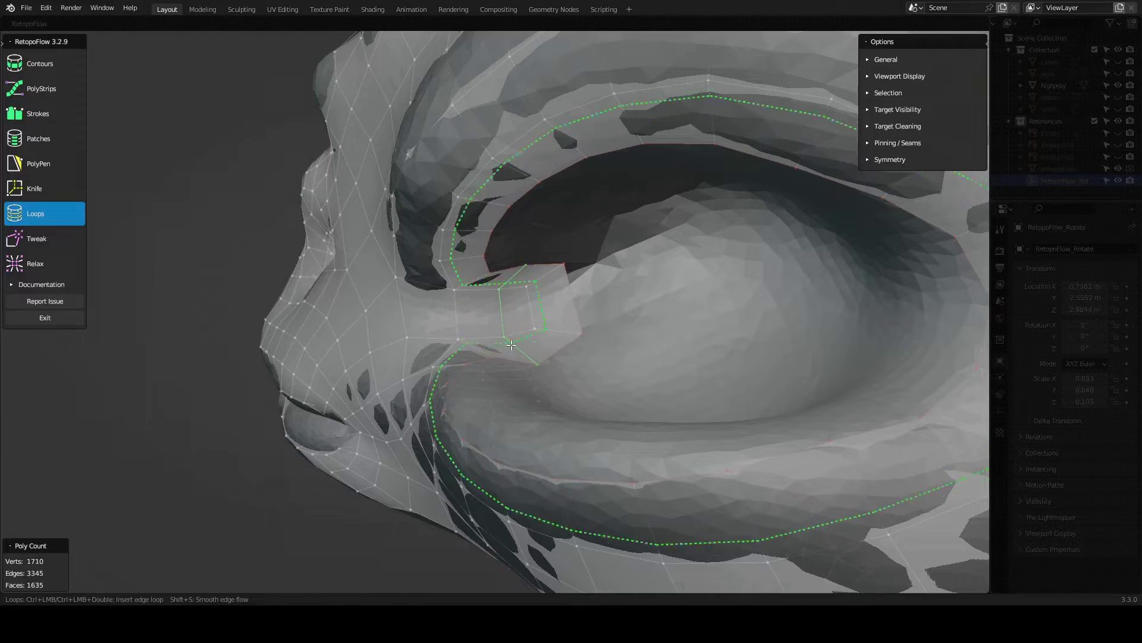
pyautogui.scroll(-6, 549, 318)
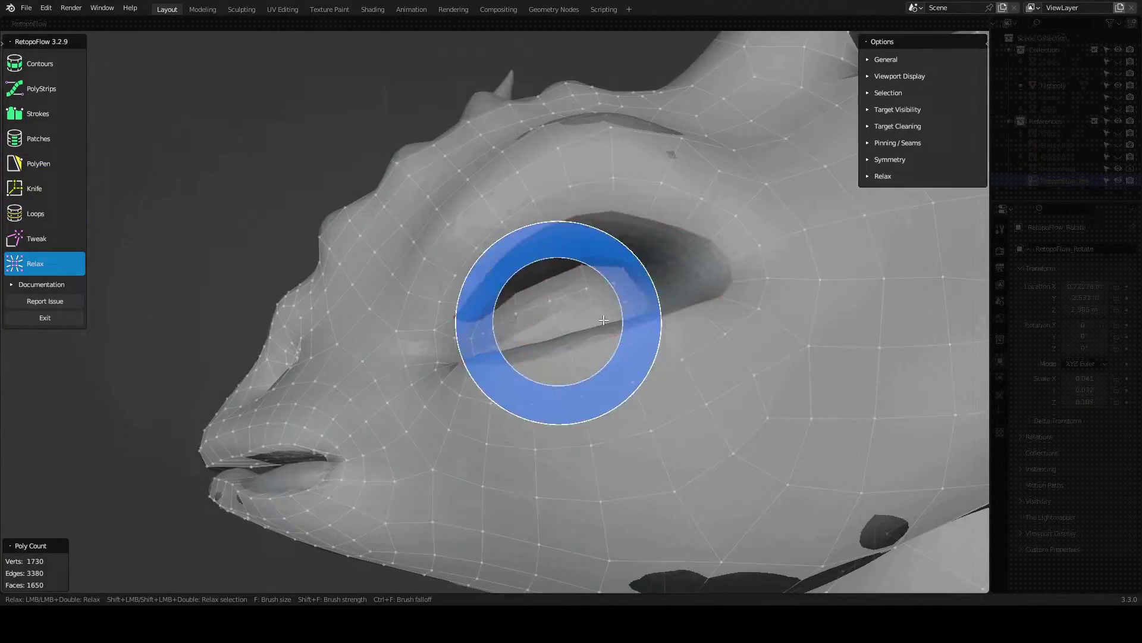
pyautogui.press('5')
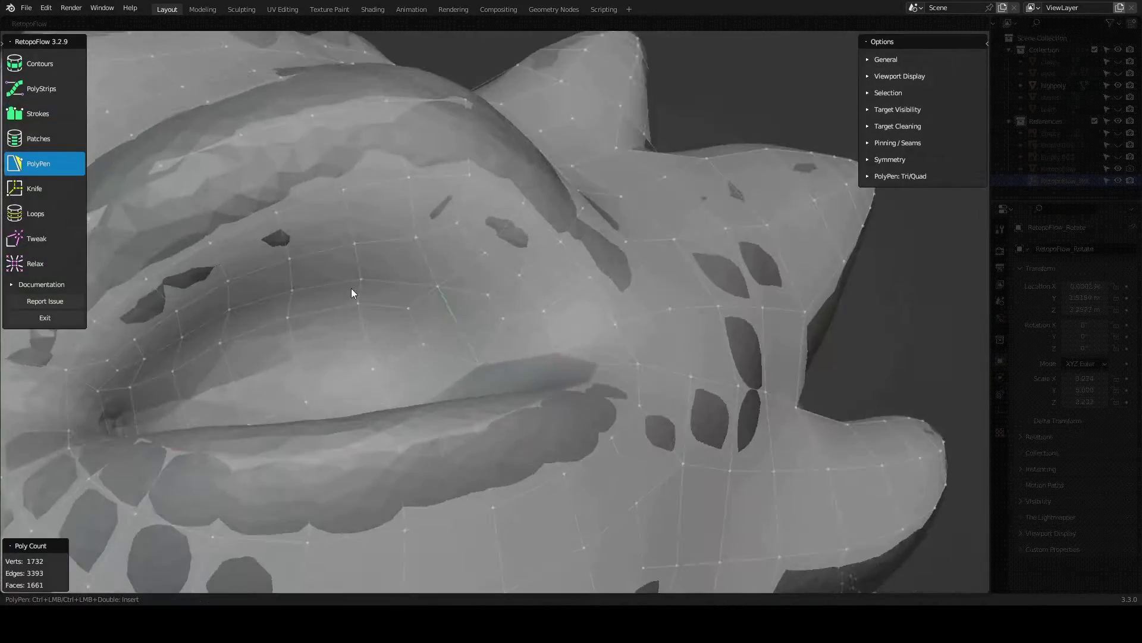
pyautogui.moveTo(459, 305); pyautogui.dragTo(427, 310, button='middle')
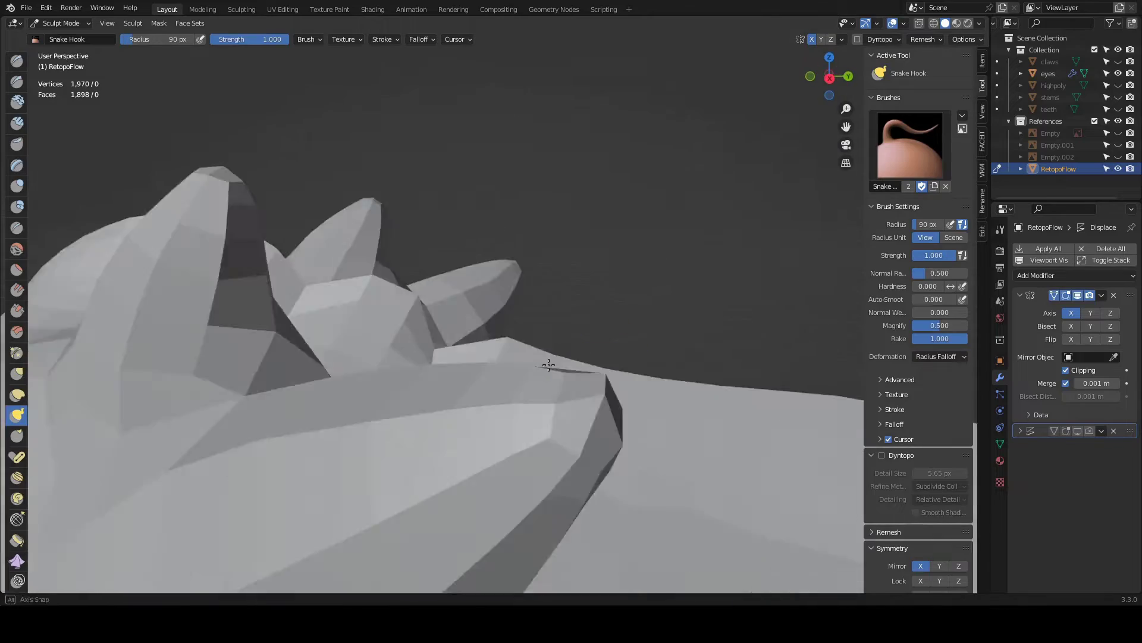
# Select an edge loop on the retopology mesh to clean it up.
pyautogui.moveTo(548, 364); pyautogui.dragTo(486, 207, button='middle')
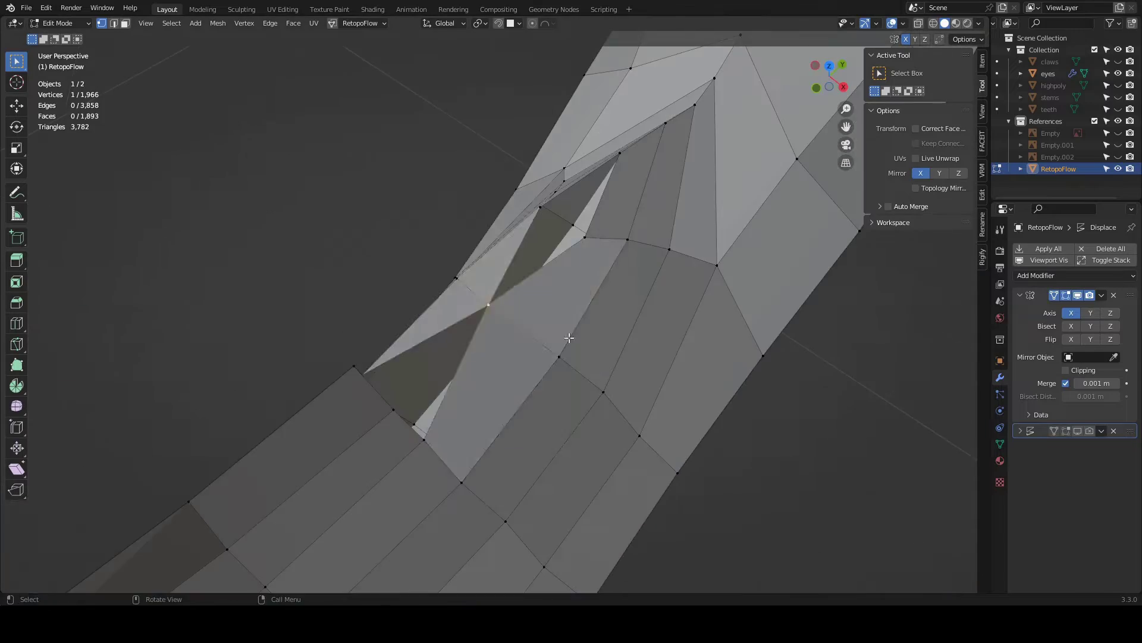
pyautogui.keyDown('alt'); pyautogui.click(542, 291); pyautogui.keyUp('alt')
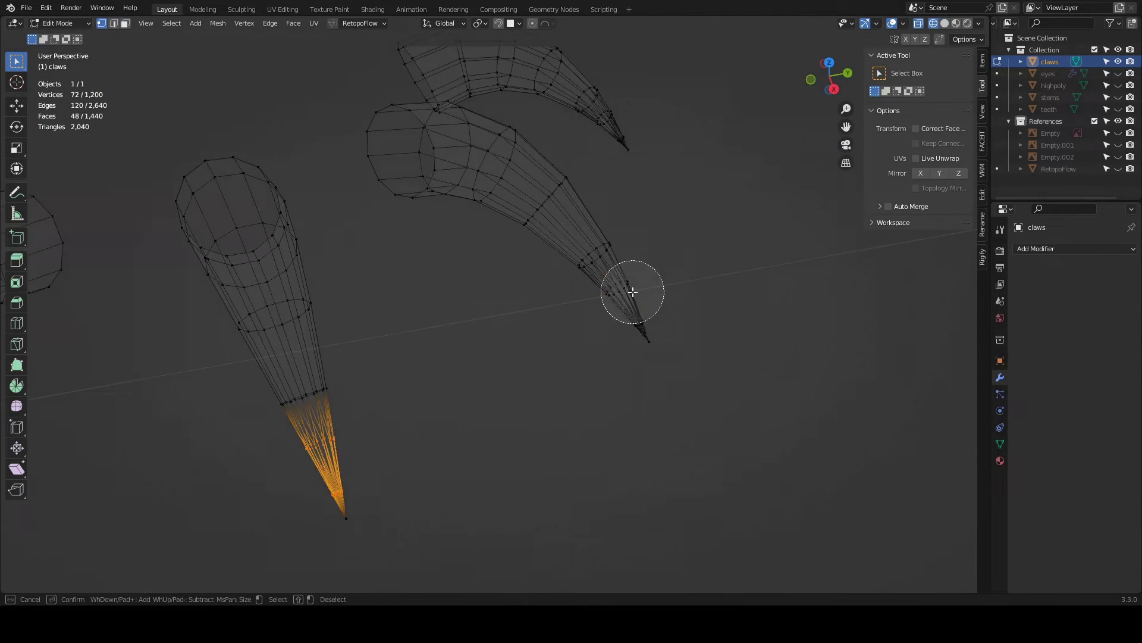
# Pan across the cleaned claw wireframes to bring the whole creature into view.
pyautogui.keyDown('shift'); pyautogui.moveTo(597, 393); pyautogui.dragTo(623, 324, button='middle'); pyautogui.keyUp('shift')
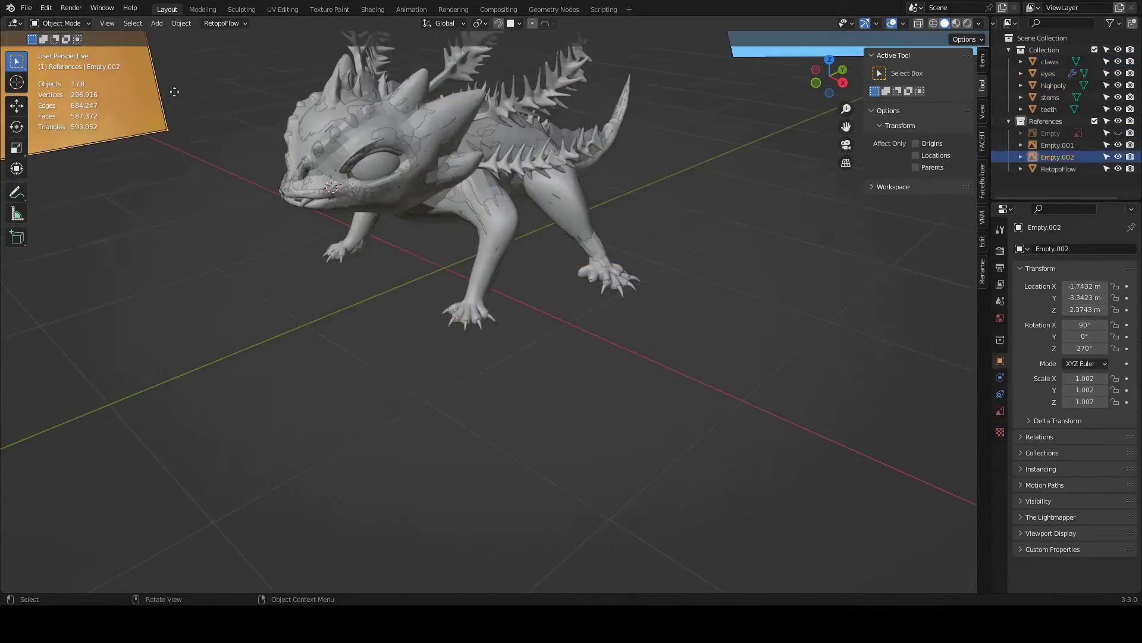
# Set the stems' Decimate modifier ratio to 0.01, leaving about 1,580 faces.
pyautogui.write('0.01')
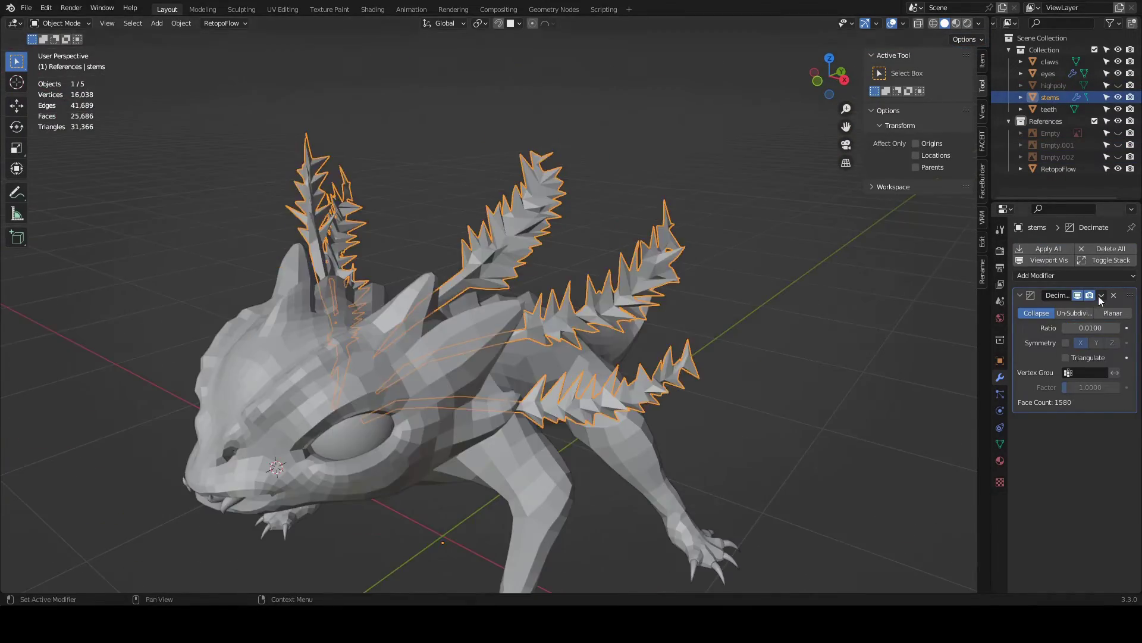